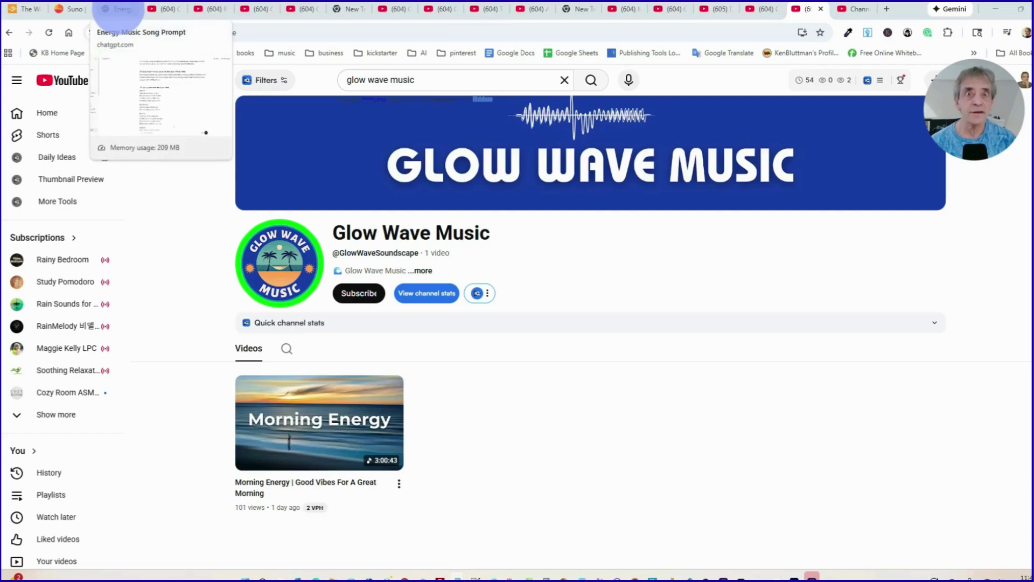
- Copy the Suno style prompt from the ChatGPT energy music chat into the Styles field of Suno's custom song form
click(120, 10)
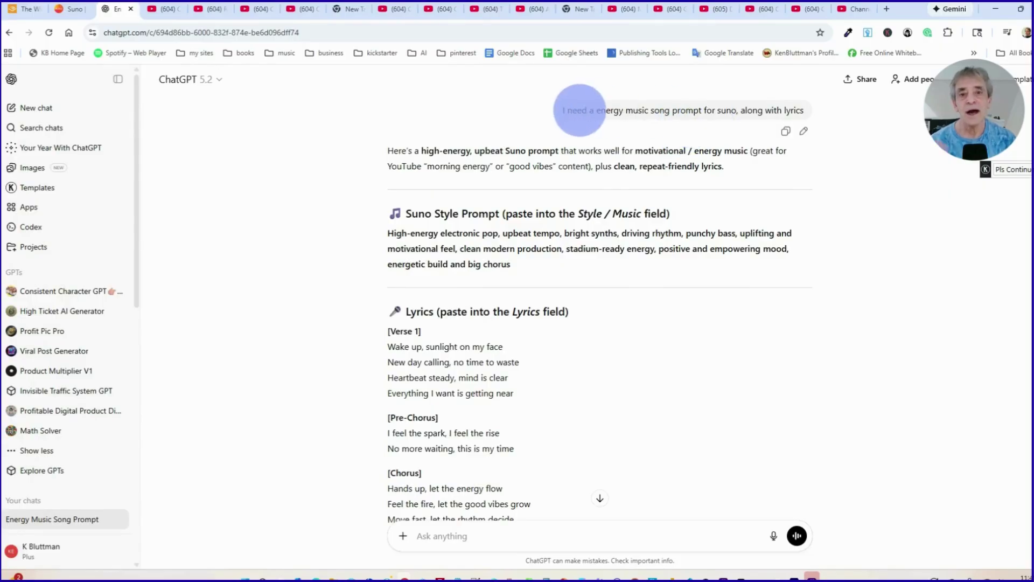
scroll(310, 268, down, 1)
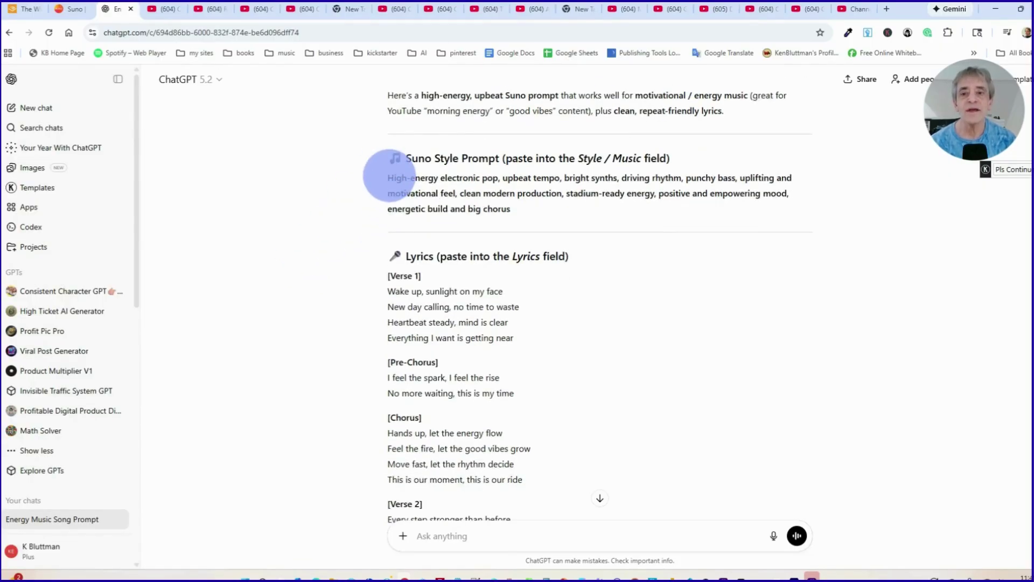
drag(386, 177, 535, 219)
key(ctrl+c)
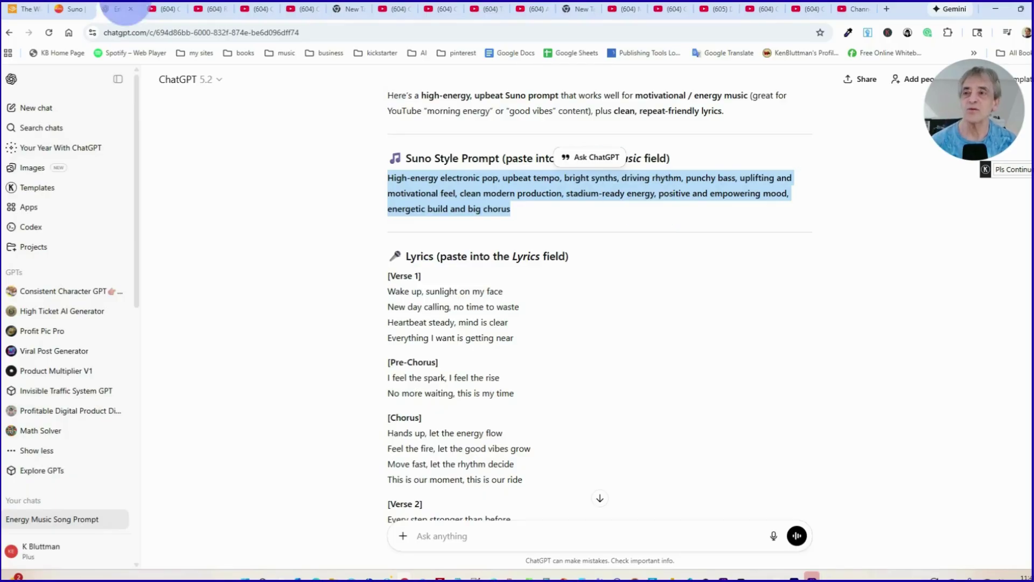
click(73, 9)
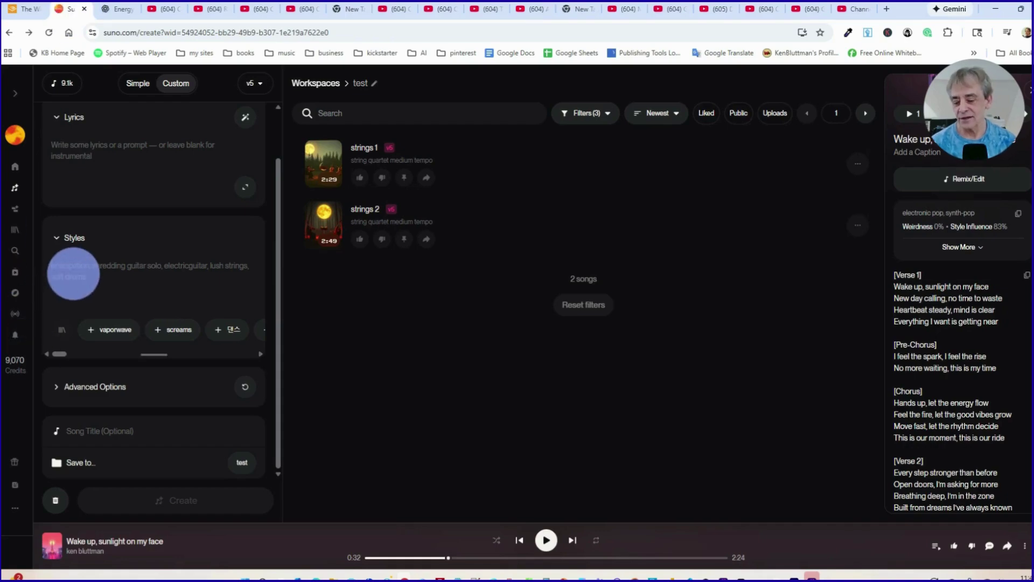
click(74, 274)
key(ctrl+v)
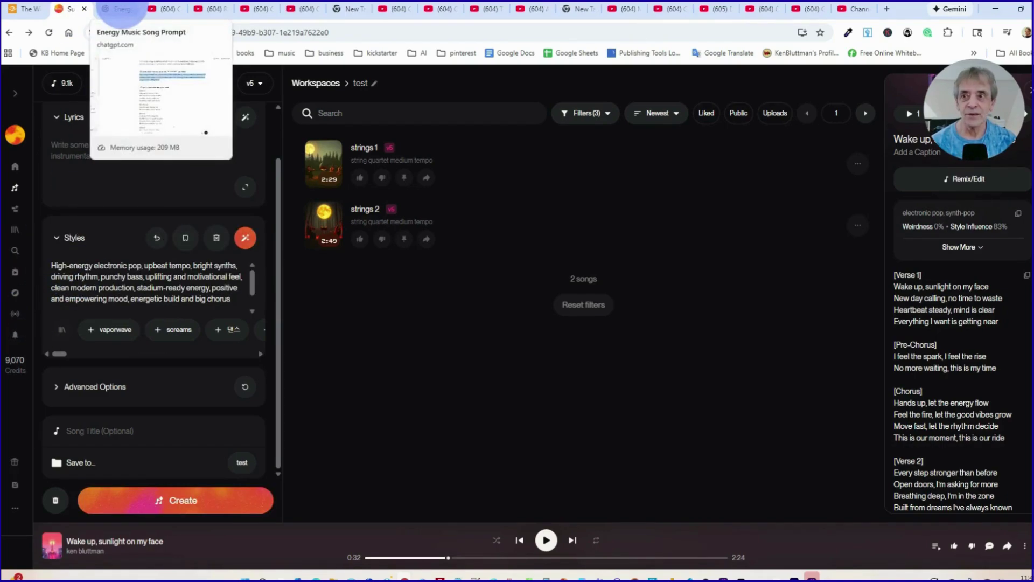
- Copy the full lyrics, Verse 1 through Final Chorus, from the ChatGPT chat into Suno's Lyrics field and create the song
click(120, 9)
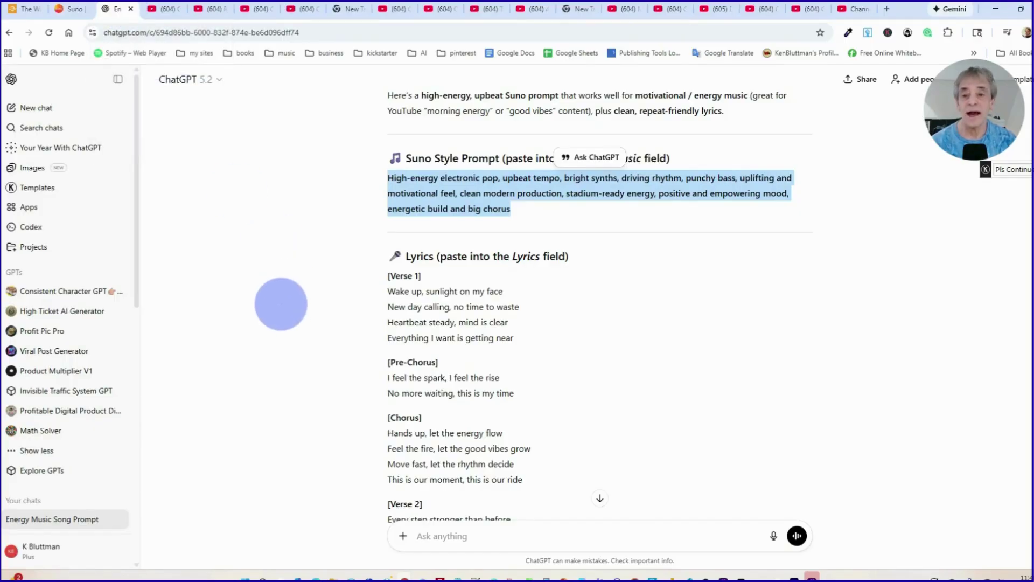
scroll(281, 304, down, 2)
drag(382, 166, 415, 330)
scroll(439, 377, down, 7)
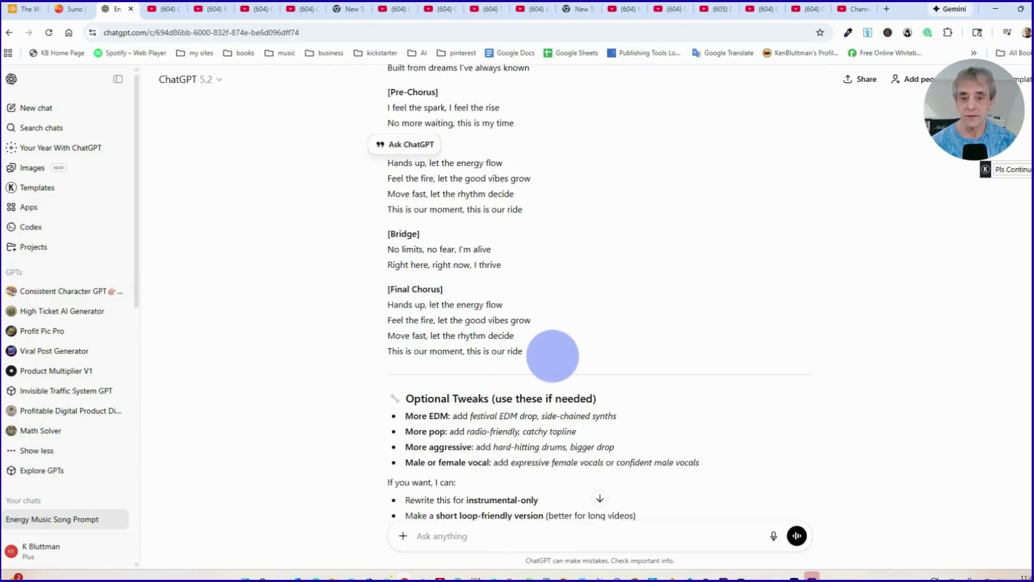
drag(553, 356, 546, 347)
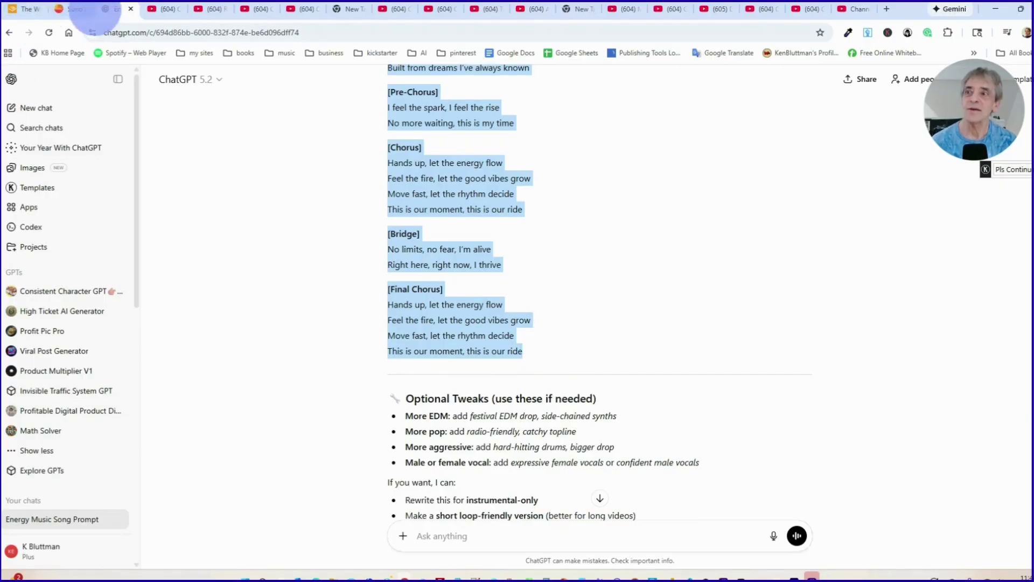
click(70, 9)
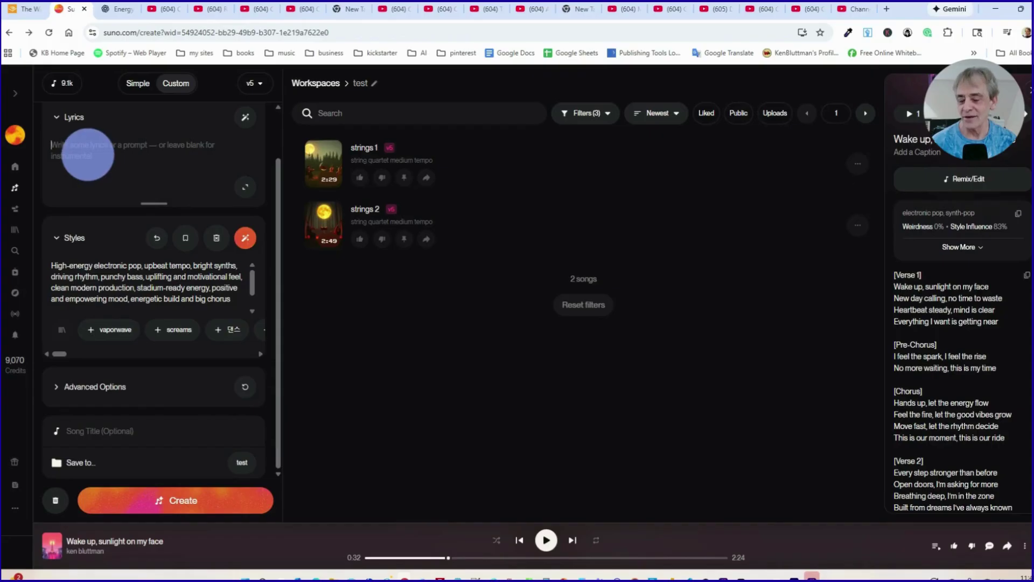
click(89, 153)
key(ctrl+v)
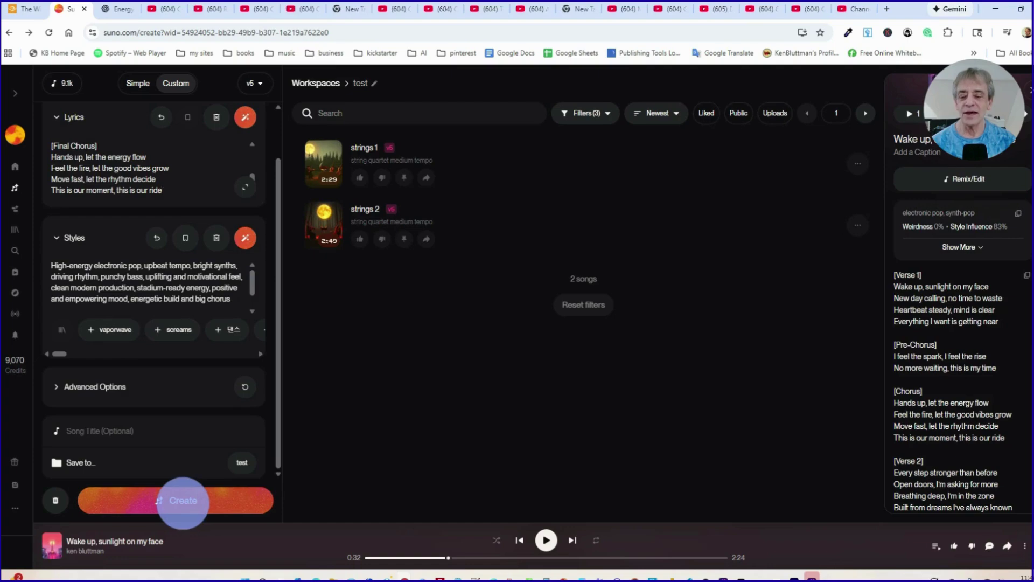
click(183, 500)
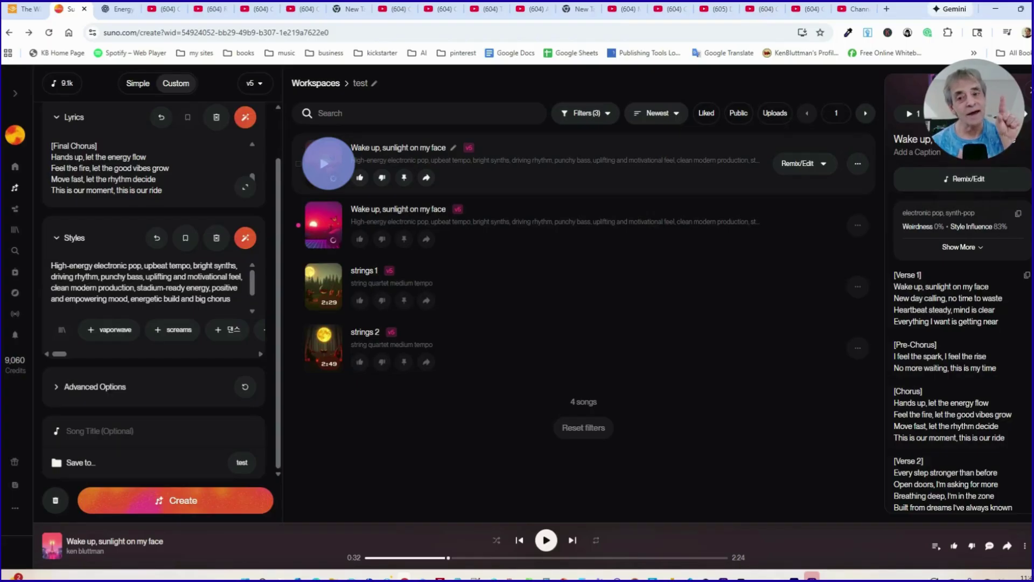
- Play a short preview of each of the two newly generated "Wake up, sunlight on my face" versions
click(324, 163)
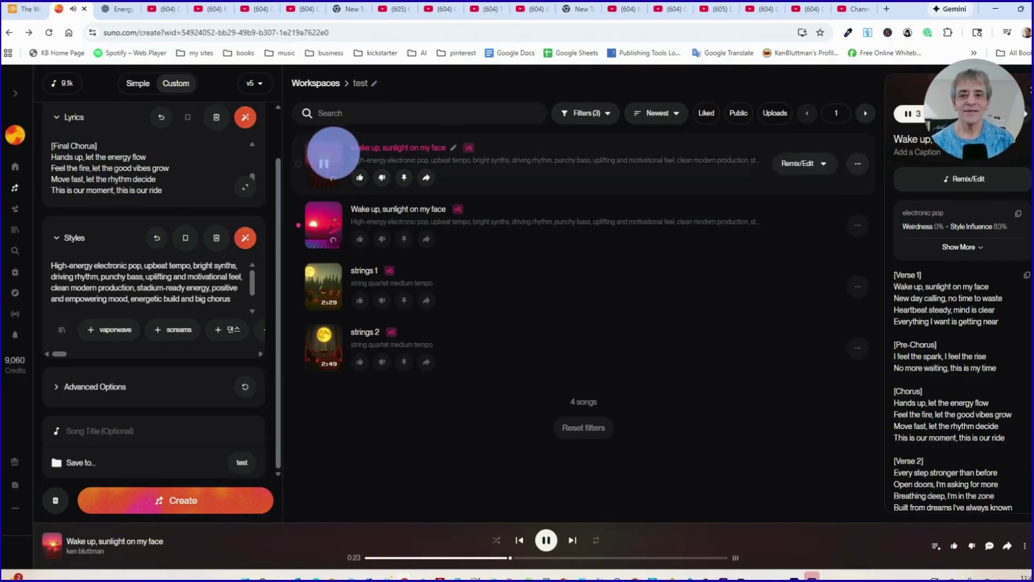
click(324, 163)
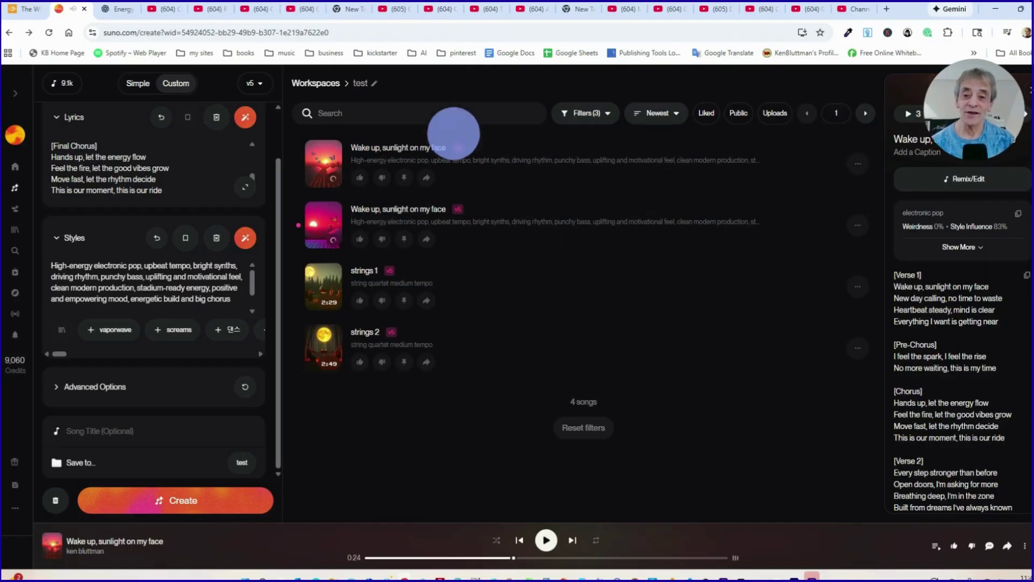
click(318, 225)
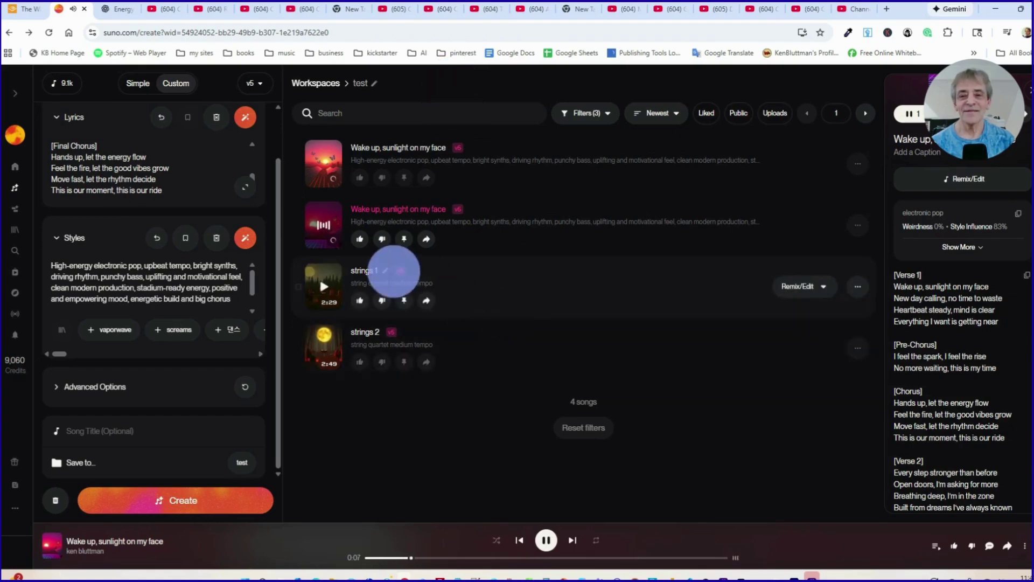
click(323, 225)
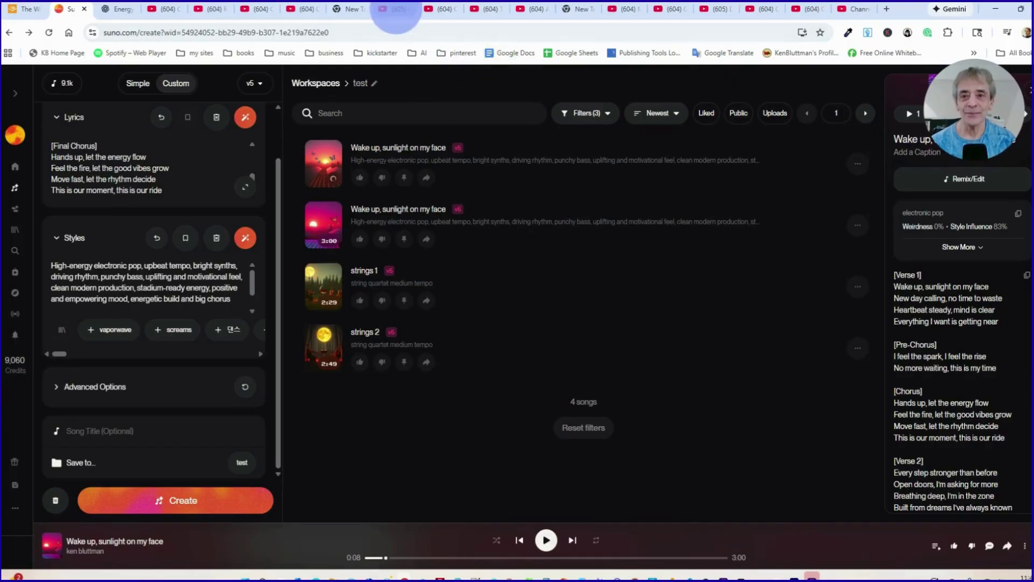
- Examine the Chillmomusic YouTube channel's video list, quick stats and channel description with its join date and view total
click(396, 11)
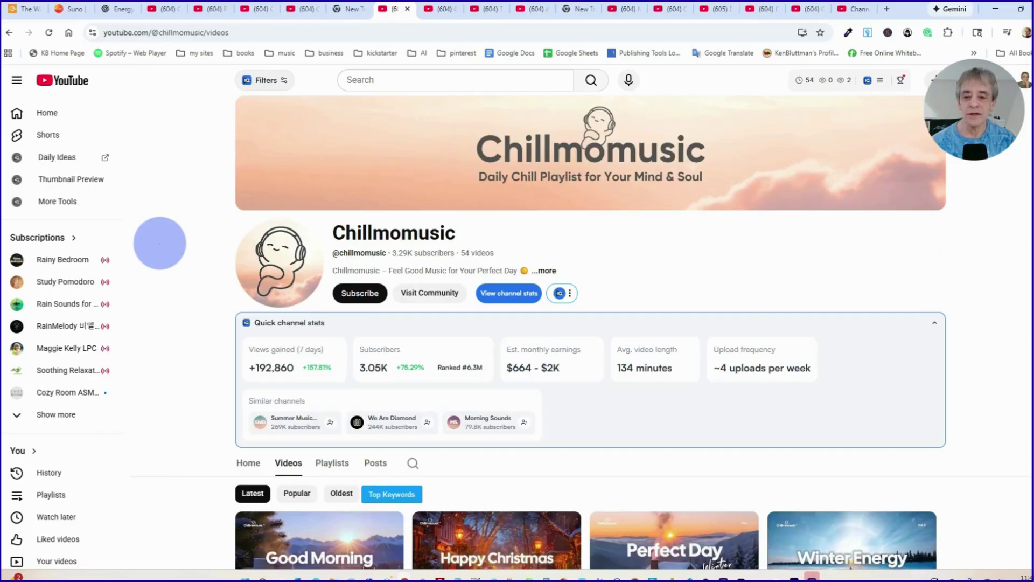
scroll(161, 244, down, 4)
scroll(161, 242, down, 2)
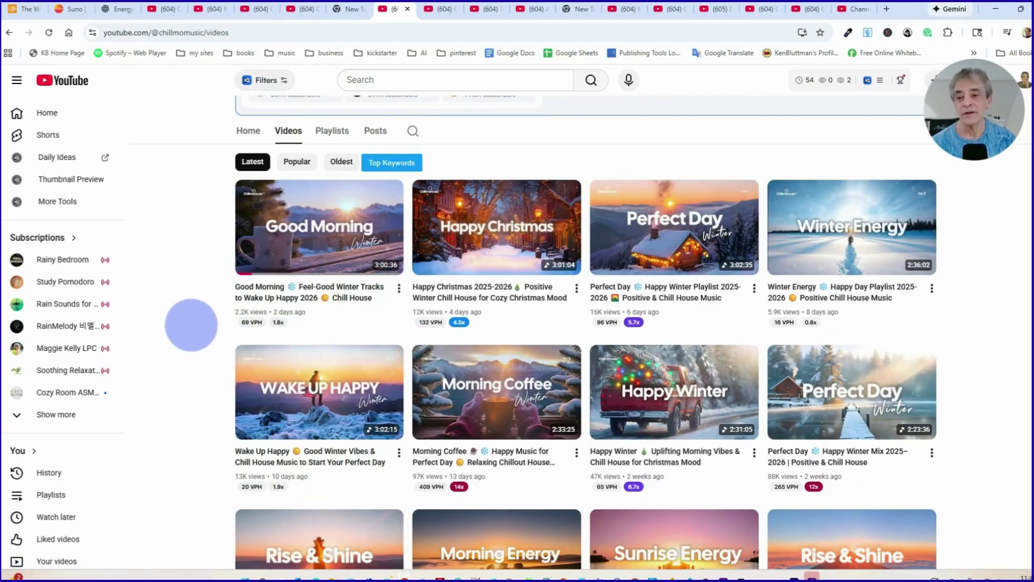
scroll(194, 321, down, 1)
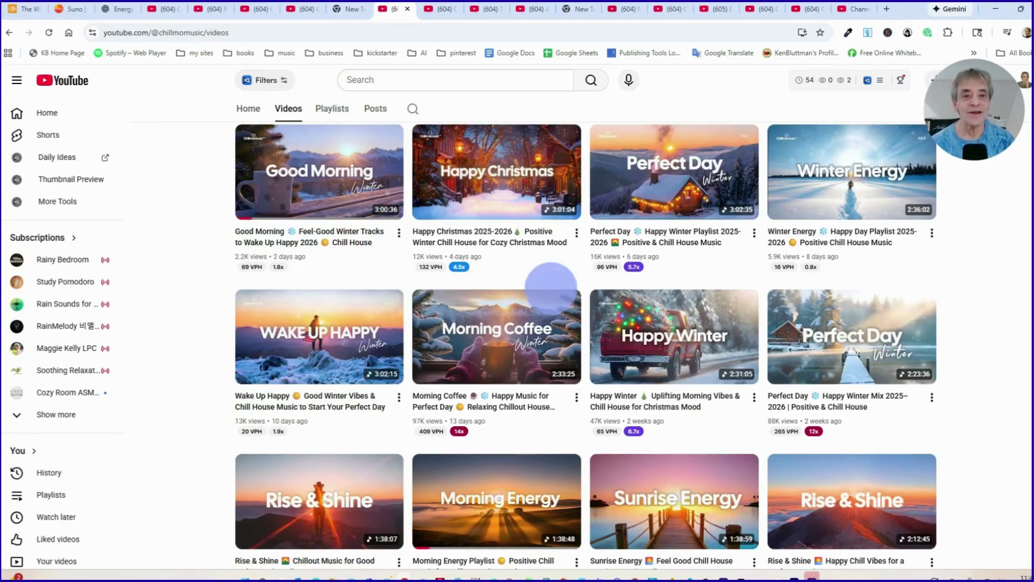
scroll(172, 239, up, 1)
scroll(172, 239, up, 5)
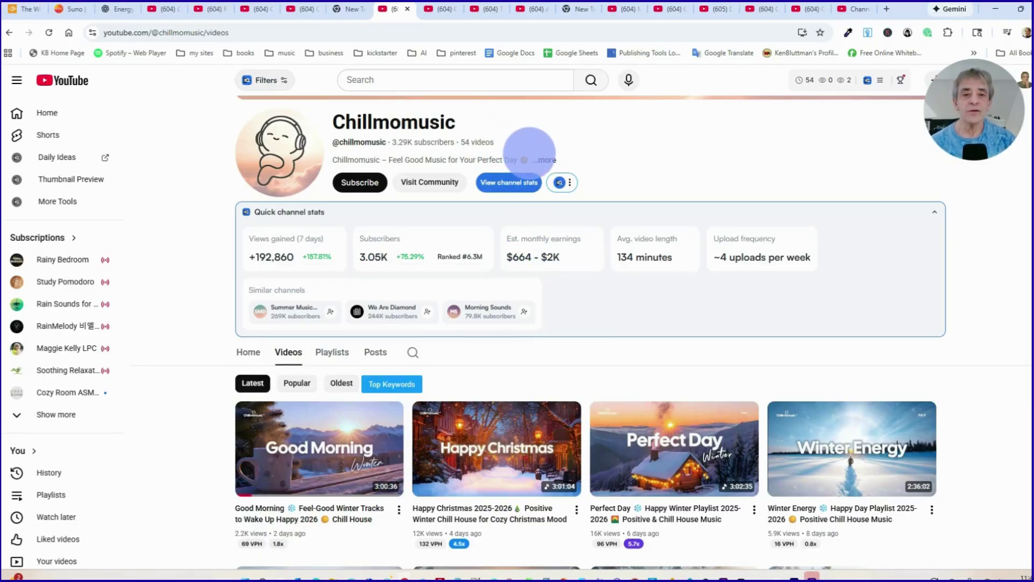
click(544, 160)
scroll(529, 366, down, 3)
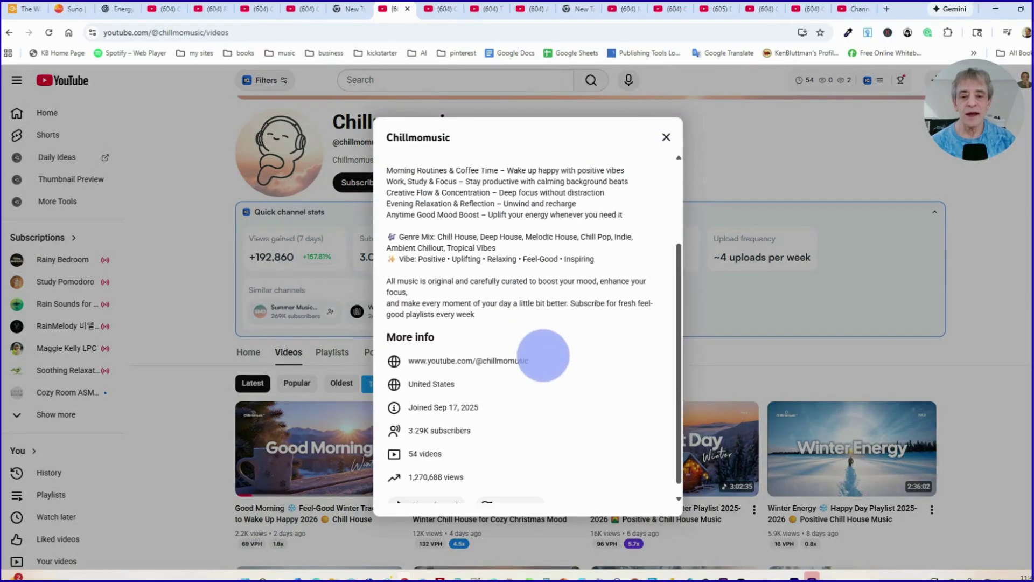
click(666, 138)
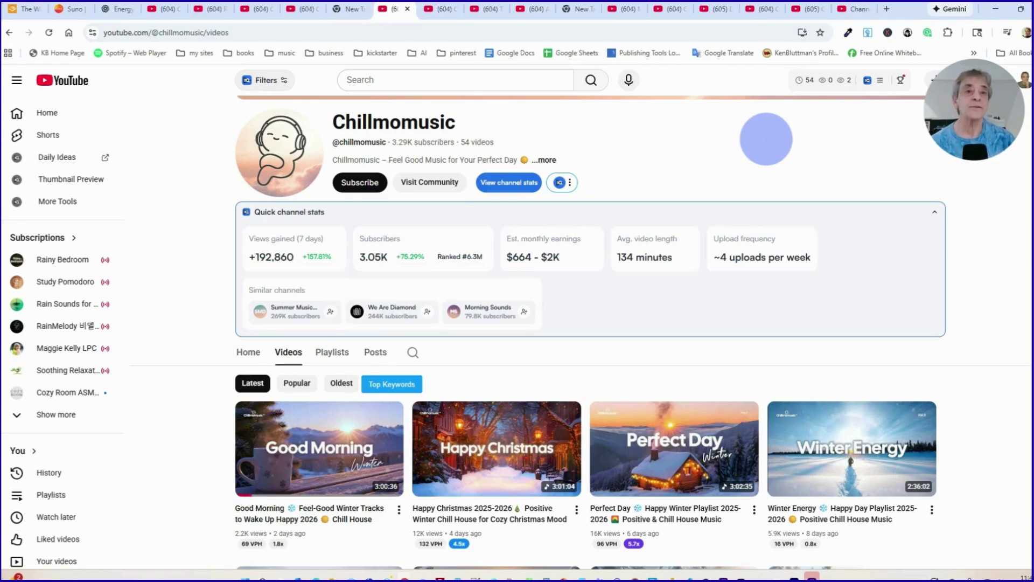
- Check the Glow Wave Music channel page and its channel analytics overview in YouTube Studio
click(808, 9)
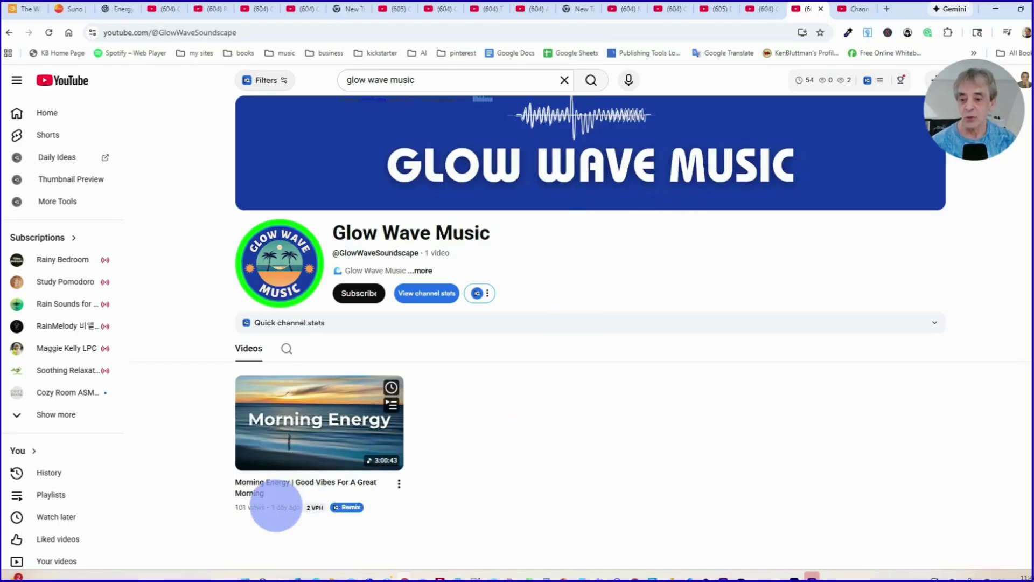
click(854, 9)
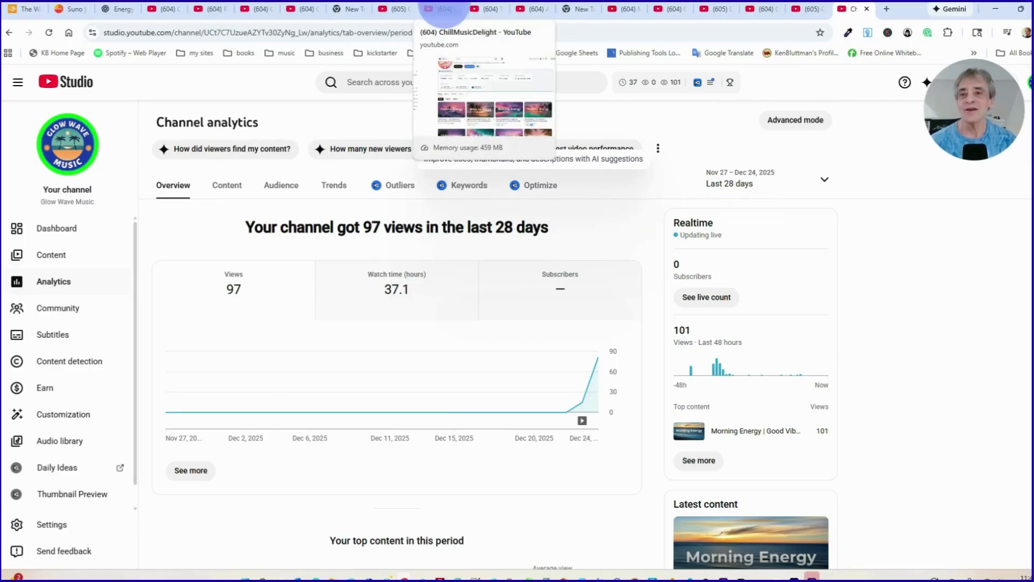
- Review the ChillMusicDelight YouTube channel's stats and its full description with join date, subscriber, video and view figures
click(443, 10)
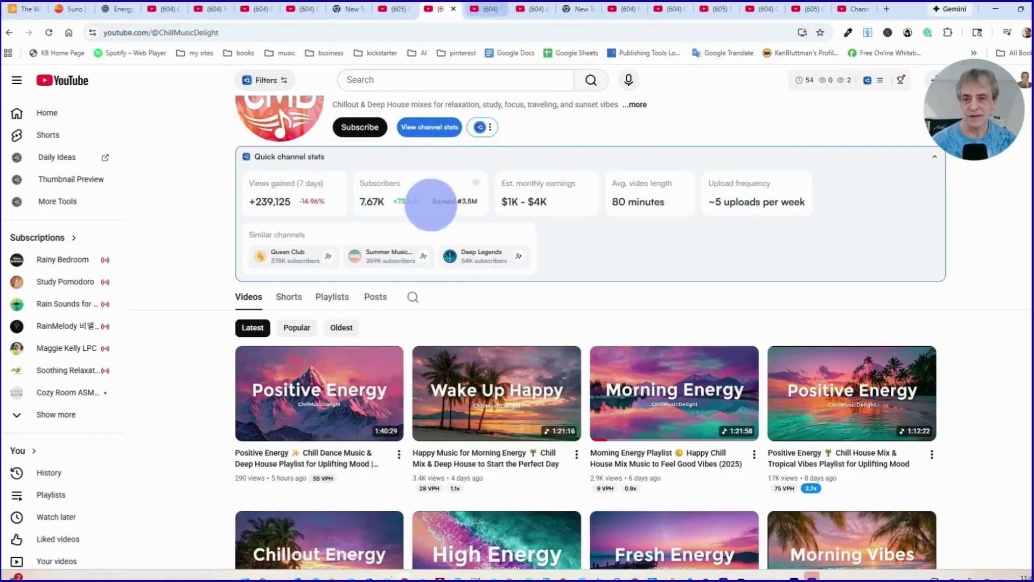
click(382, 10)
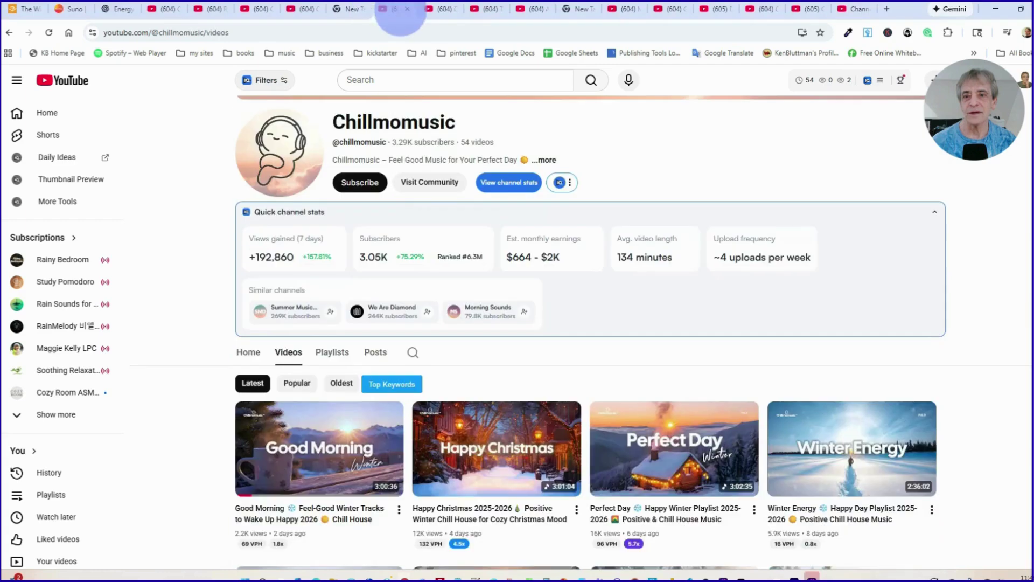
click(443, 10)
scroll(376, 196, up, 3)
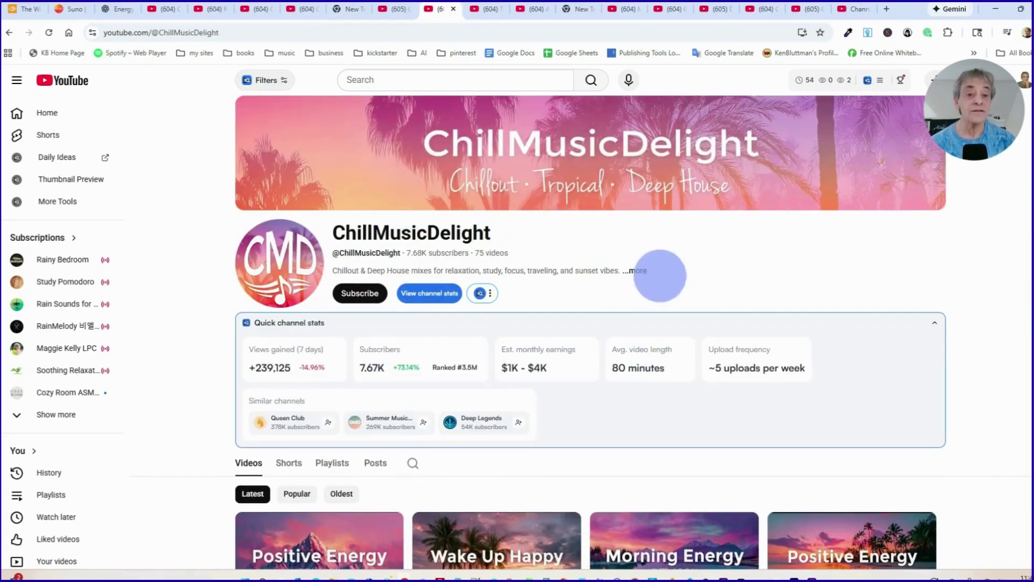
click(636, 269)
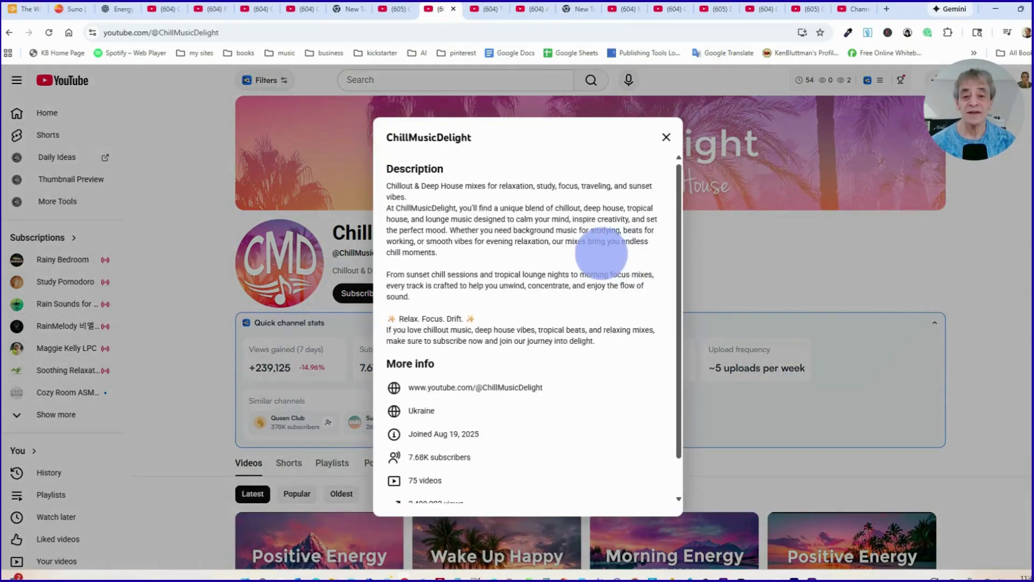
scroll(526, 346, down, 1)
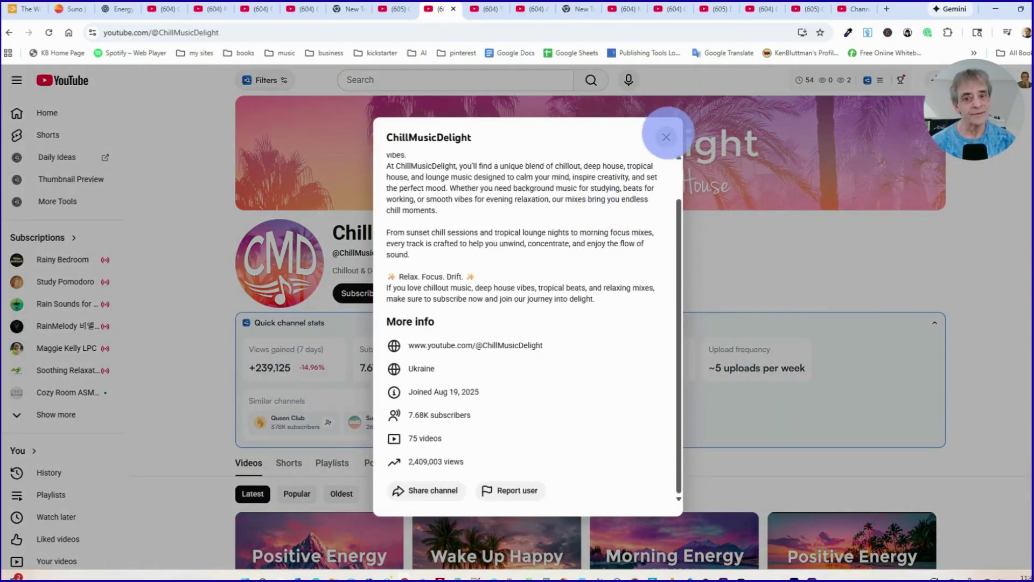
click(666, 137)
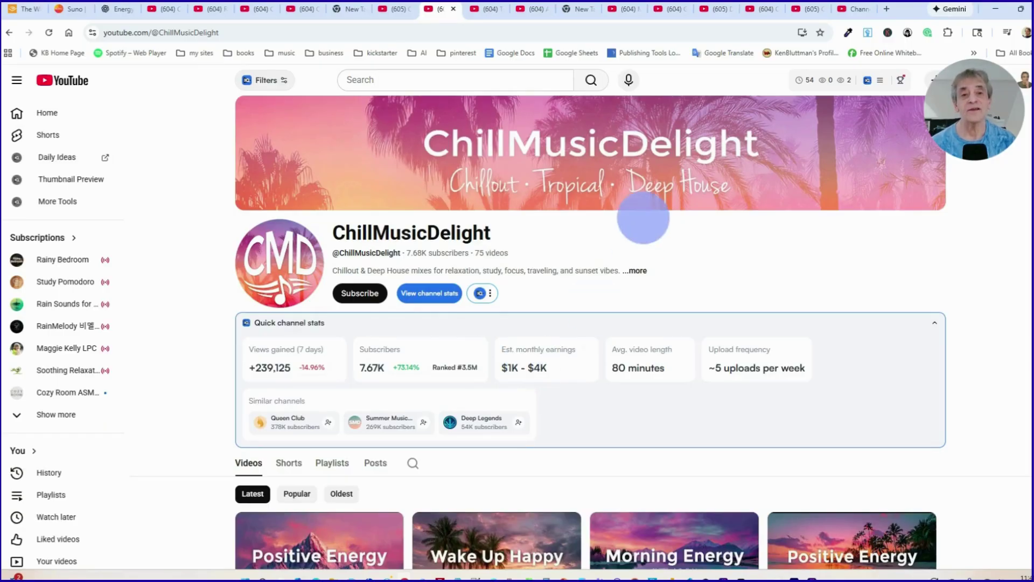
- Review the TropiSoul Music YouTube channel's full description and its join date, subscriber, video and view figures
click(487, 9)
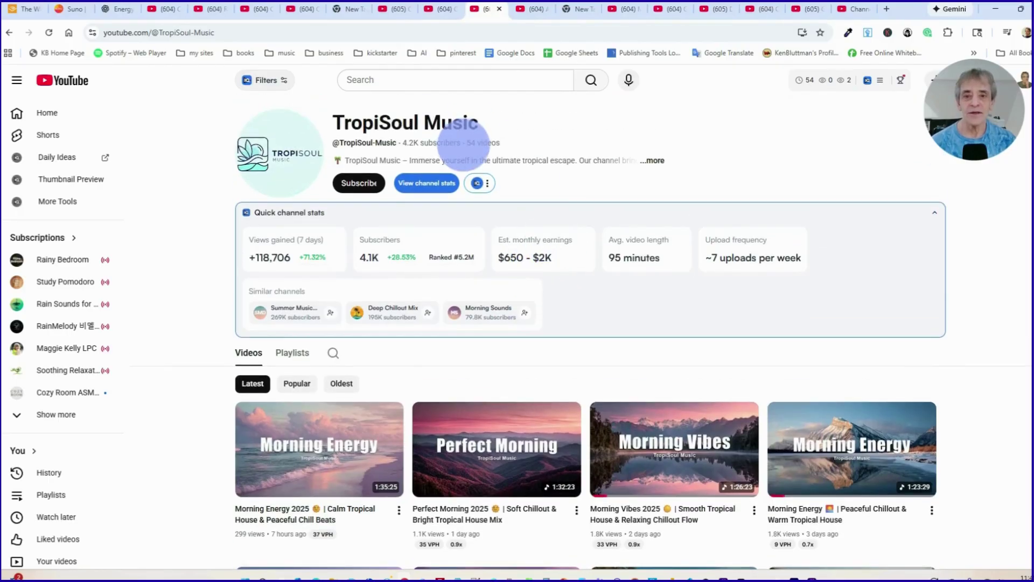
click(654, 160)
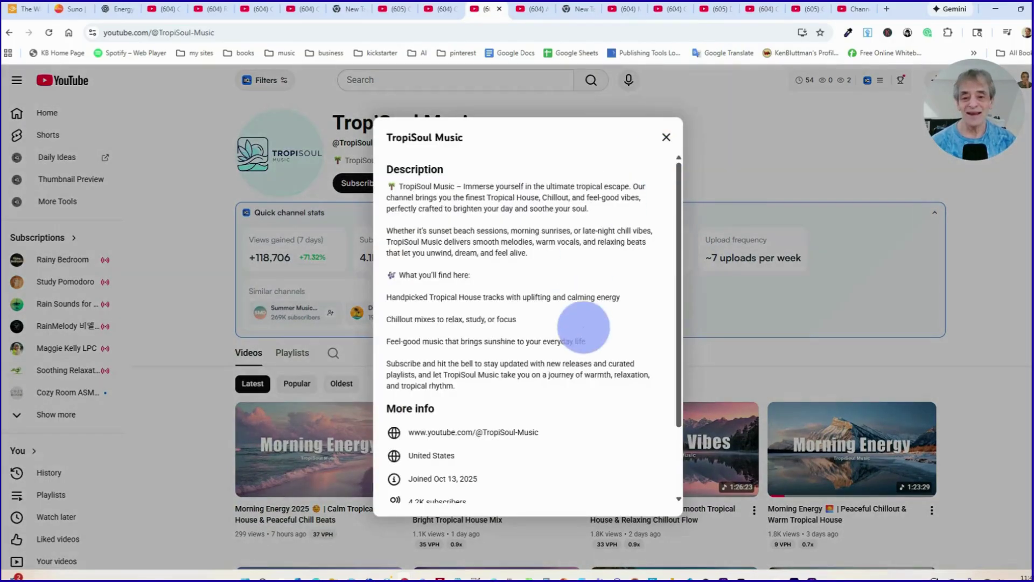
scroll(579, 323, down, 3)
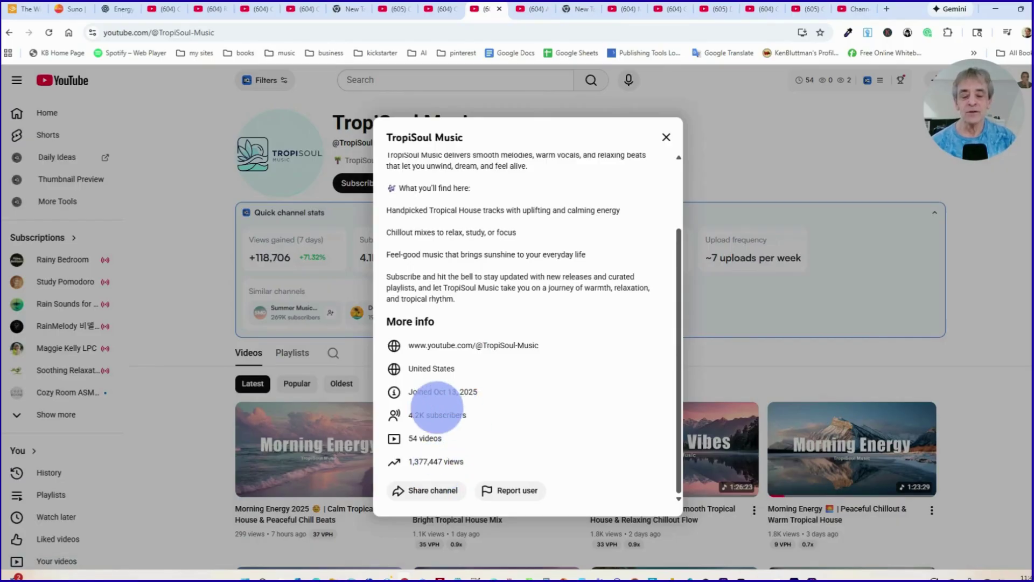
click(666, 137)
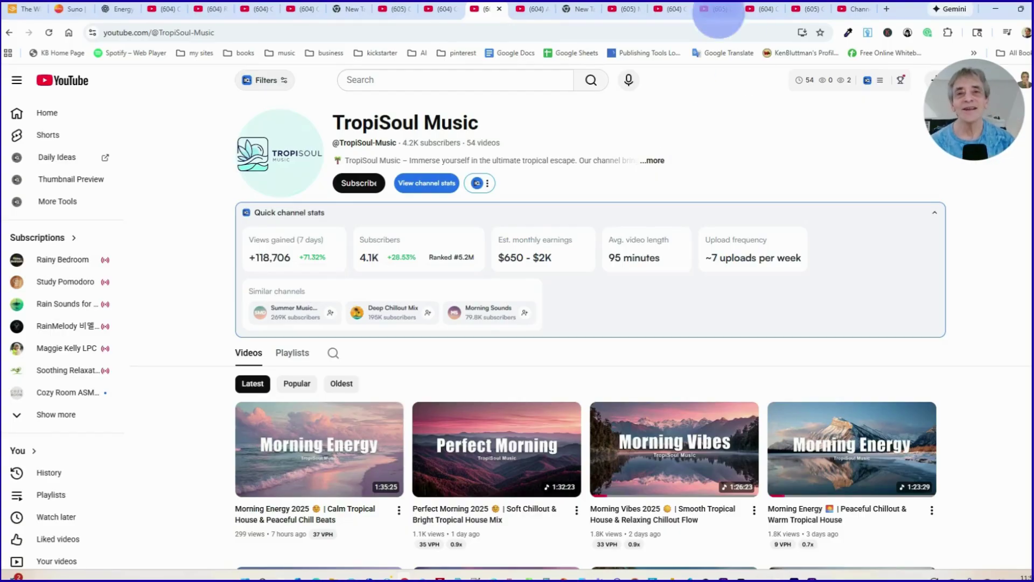
- Review the AirShineMusicR YouTube channel's full description and its join date, subscriber, video and view figures
click(524, 10)
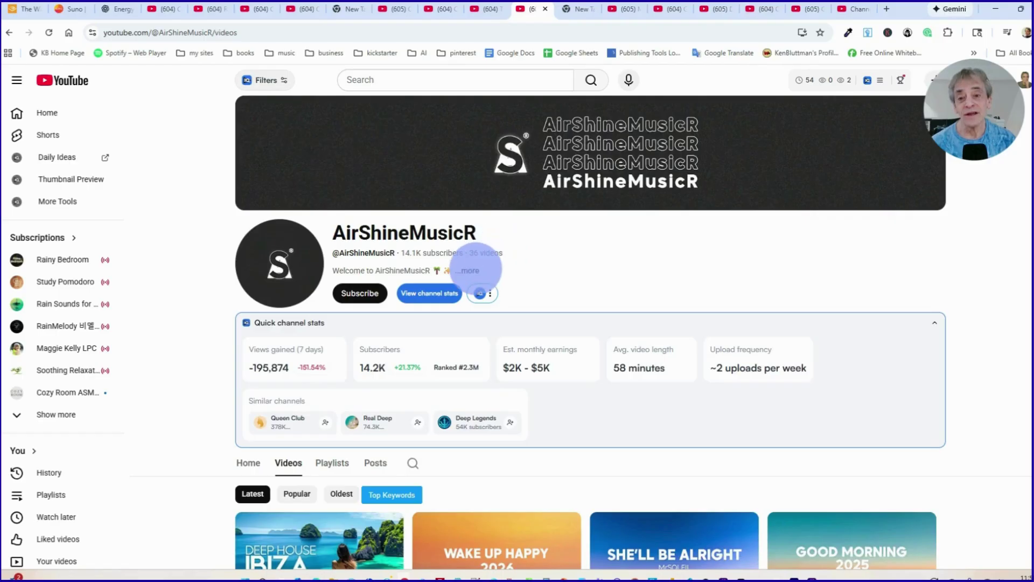
click(469, 270)
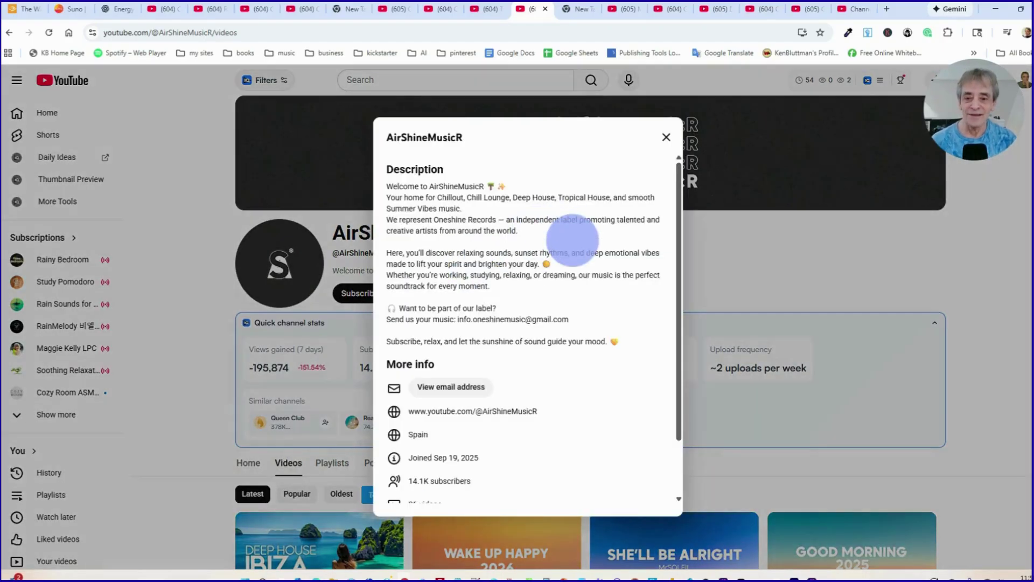
scroll(565, 238, down, 2)
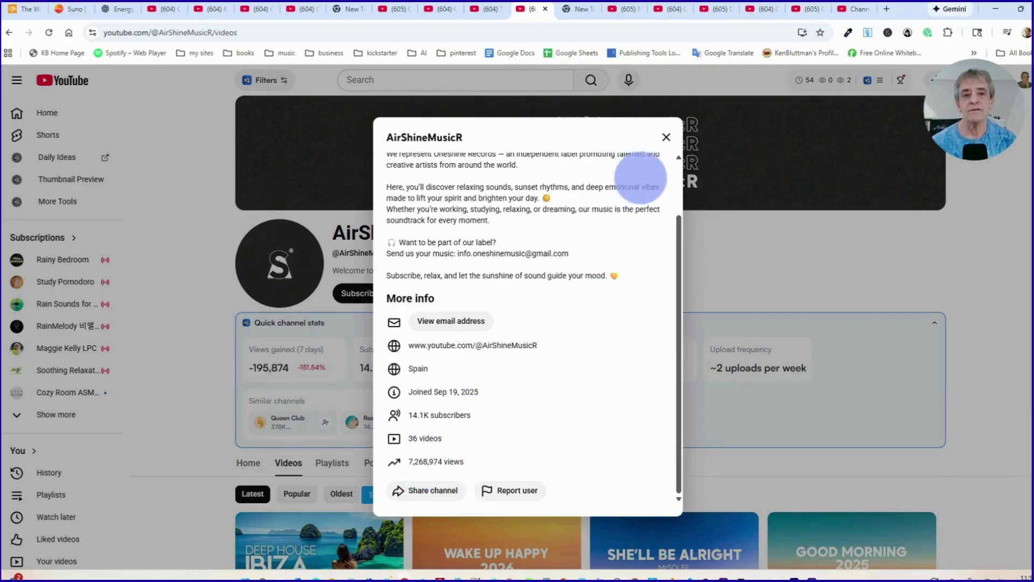
click(666, 138)
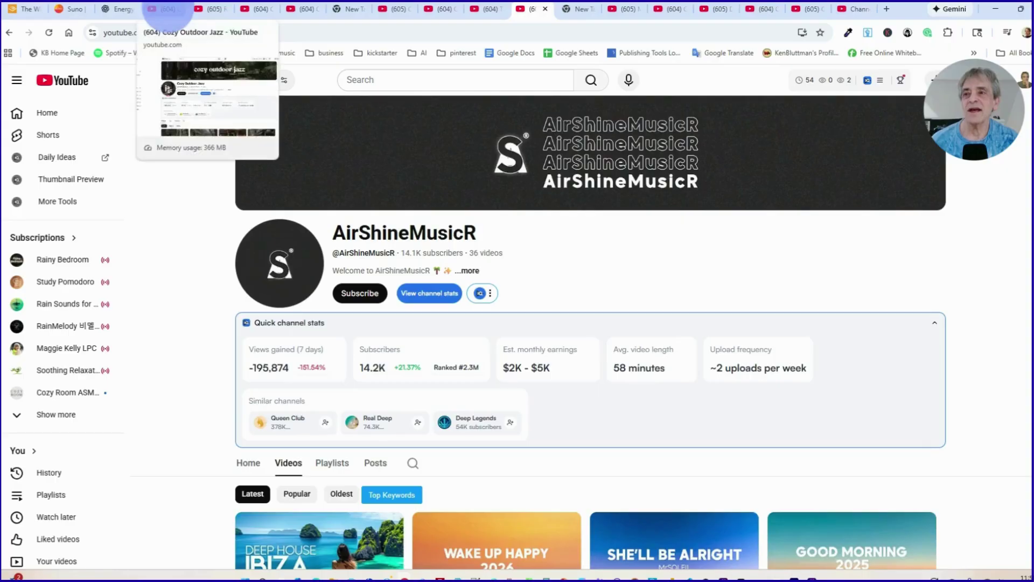
- Review the Cozy Outdoor Jazz channel's quick stats and its full description down to the join date and view total
click(164, 9)
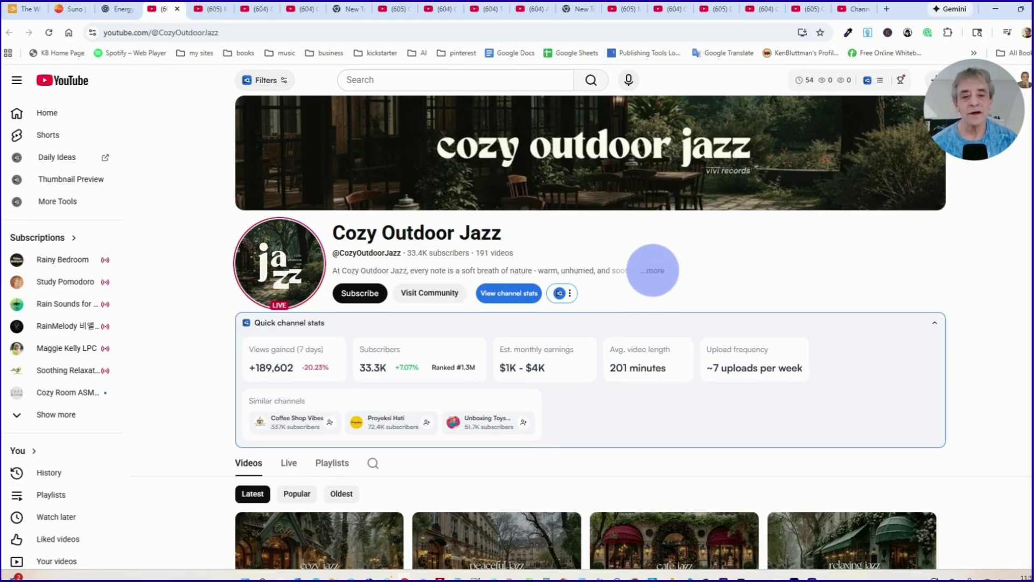
click(653, 270)
scroll(633, 272, down, 1)
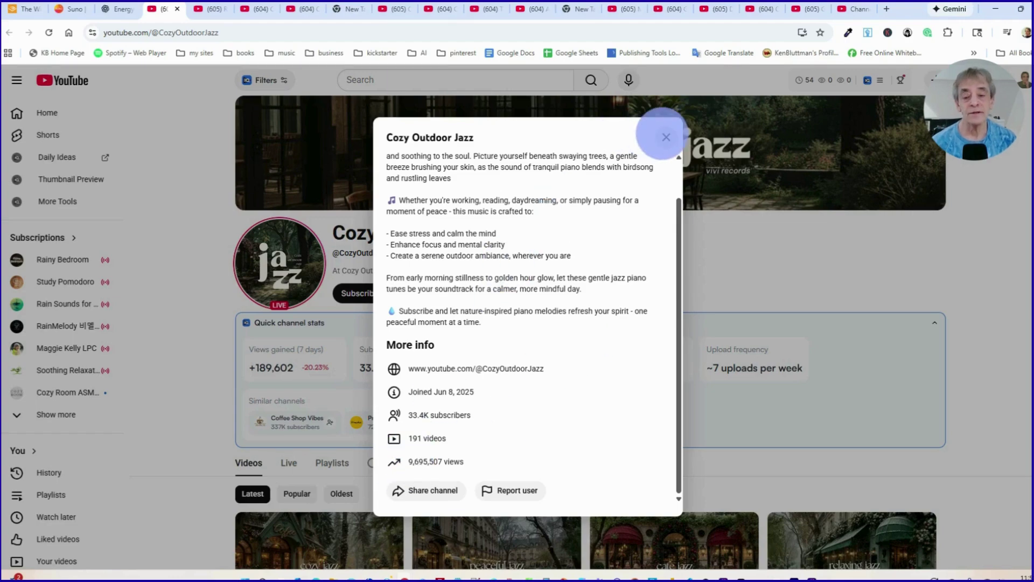
click(665, 136)
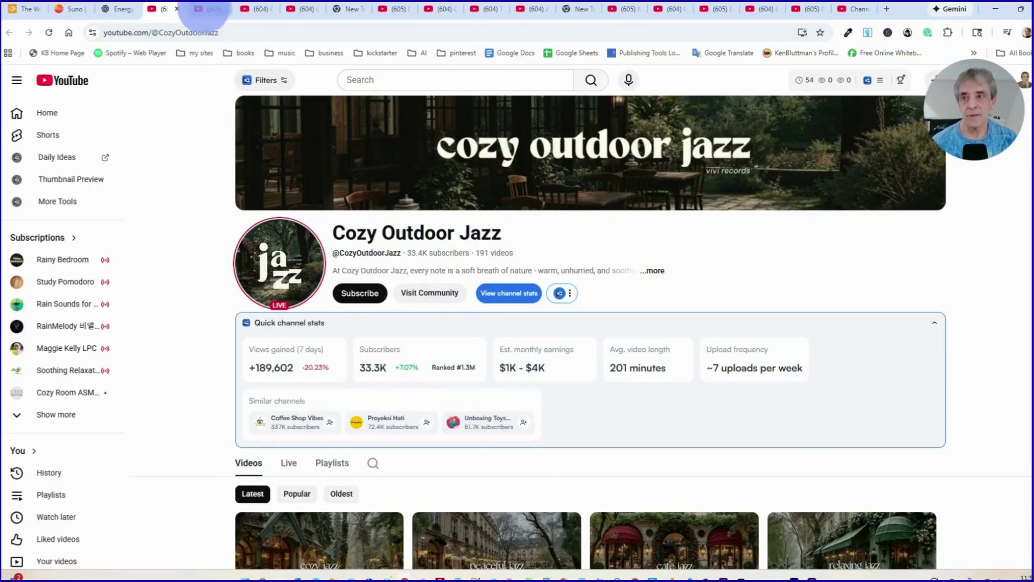
- Check the Relax Jazz Cafe channel's stats and its description with streaming links, join date and view total
click(207, 10)
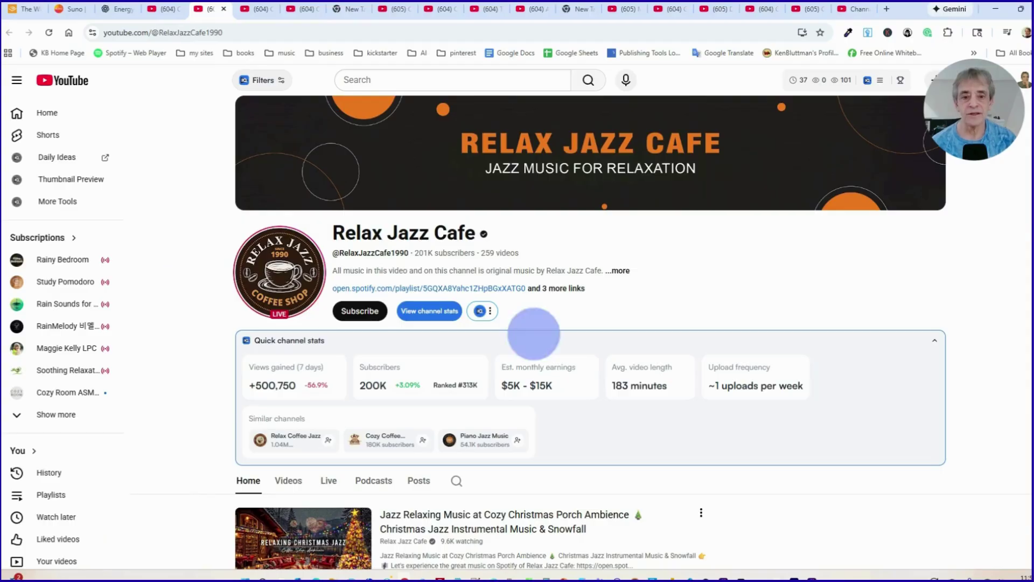
click(621, 270)
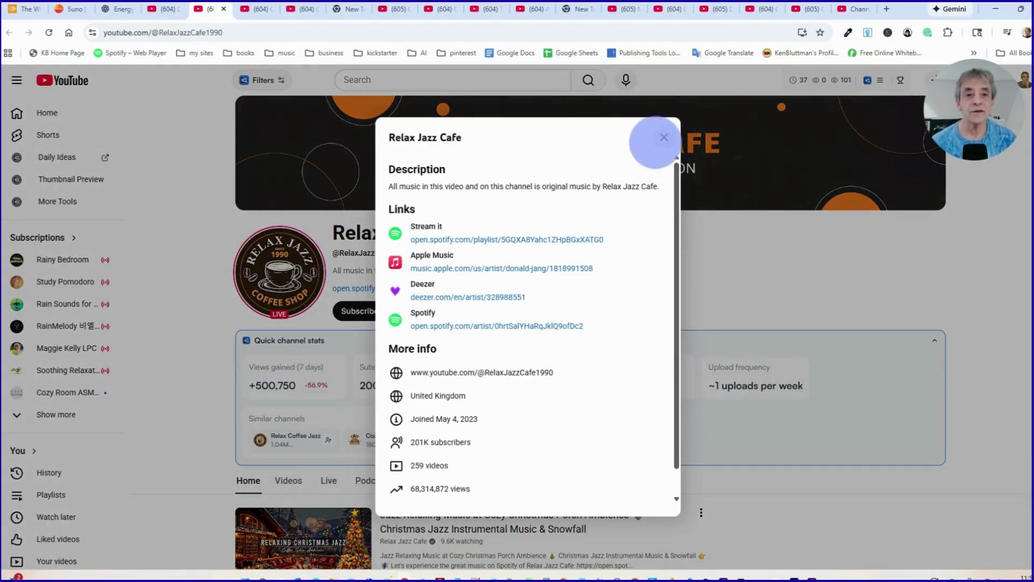
click(660, 138)
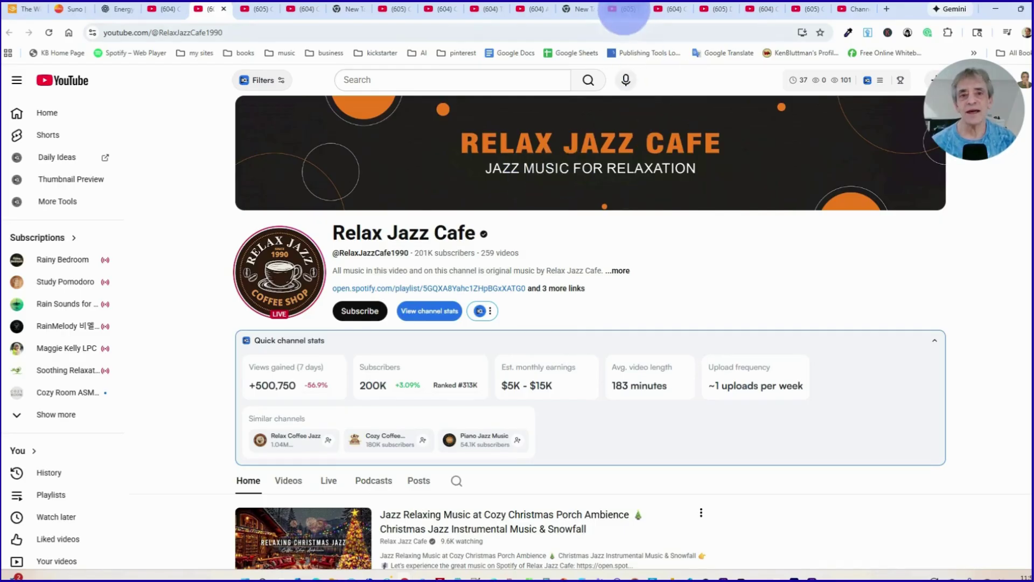
- Examine the MM channel's video count, full description, music links, join date, subscriber and view figures
click(624, 11)
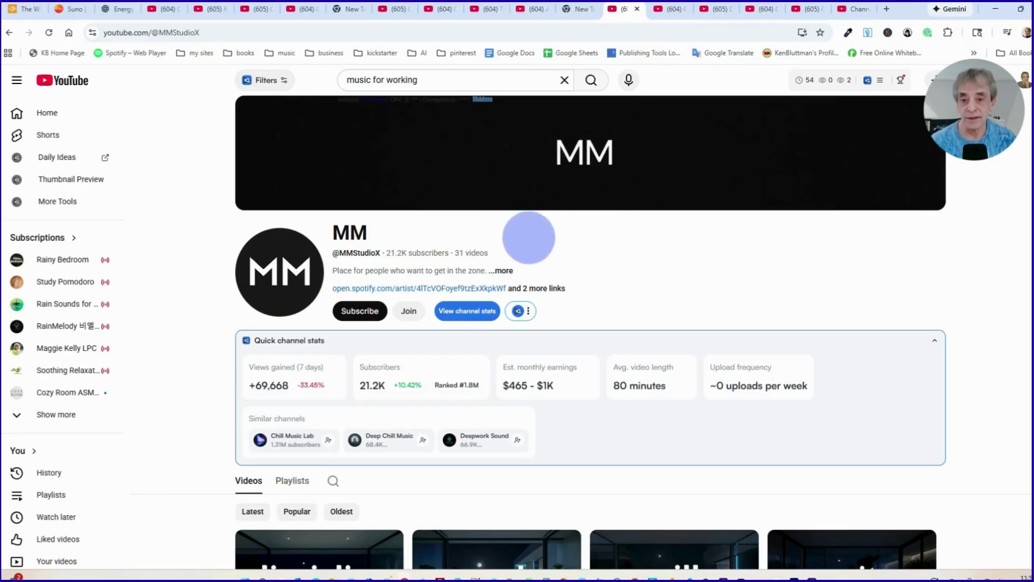
drag(455, 252, 458, 253)
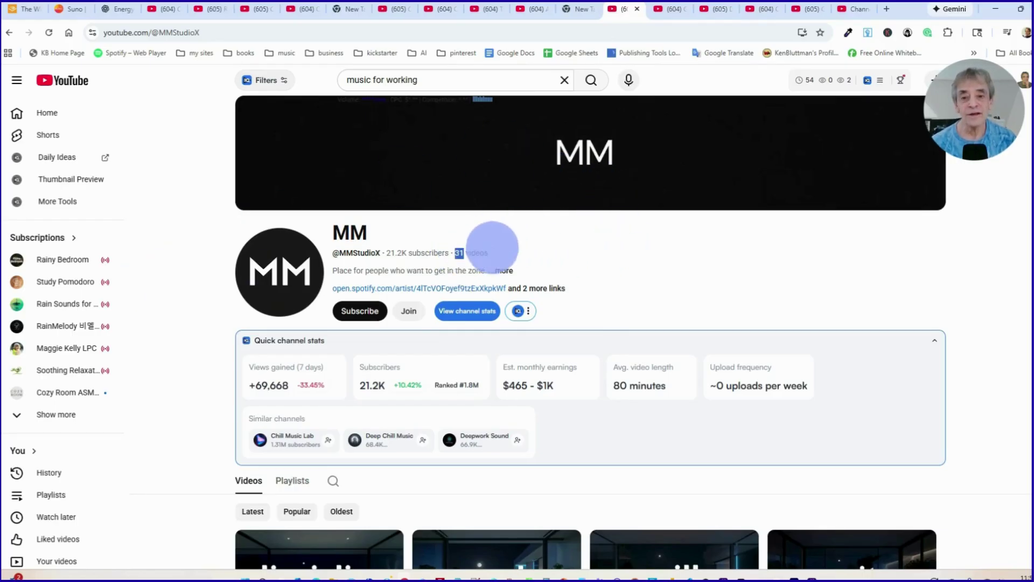
click(535, 250)
click(504, 270)
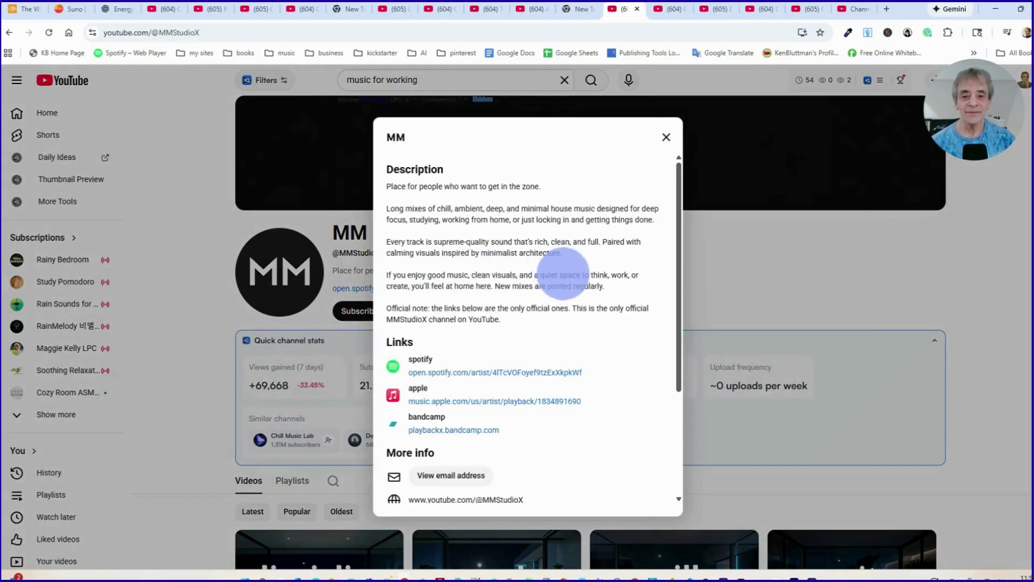
scroll(603, 375, down, 5)
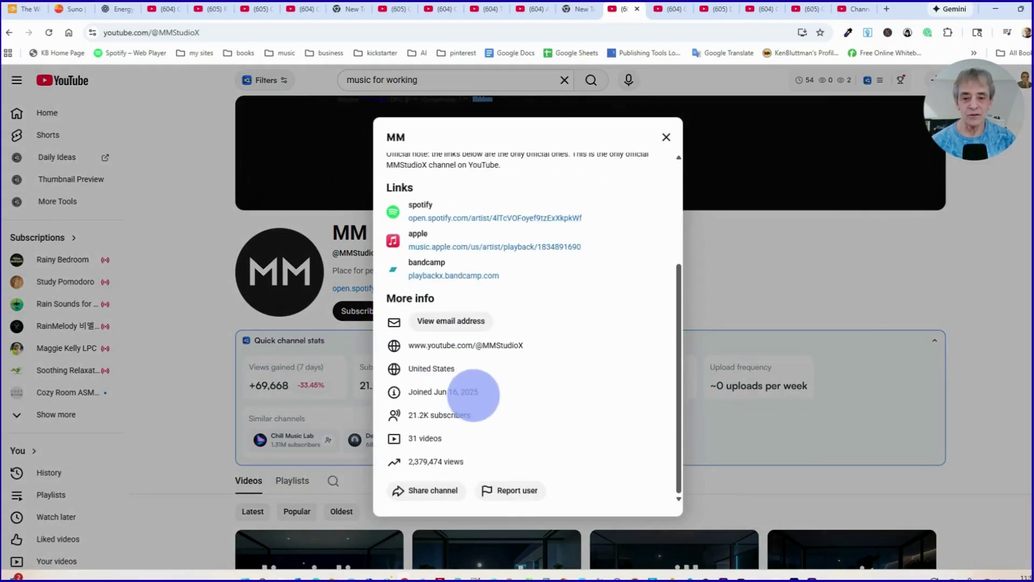
scroll(573, 337, up, 2)
scroll(571, 344, down, 2)
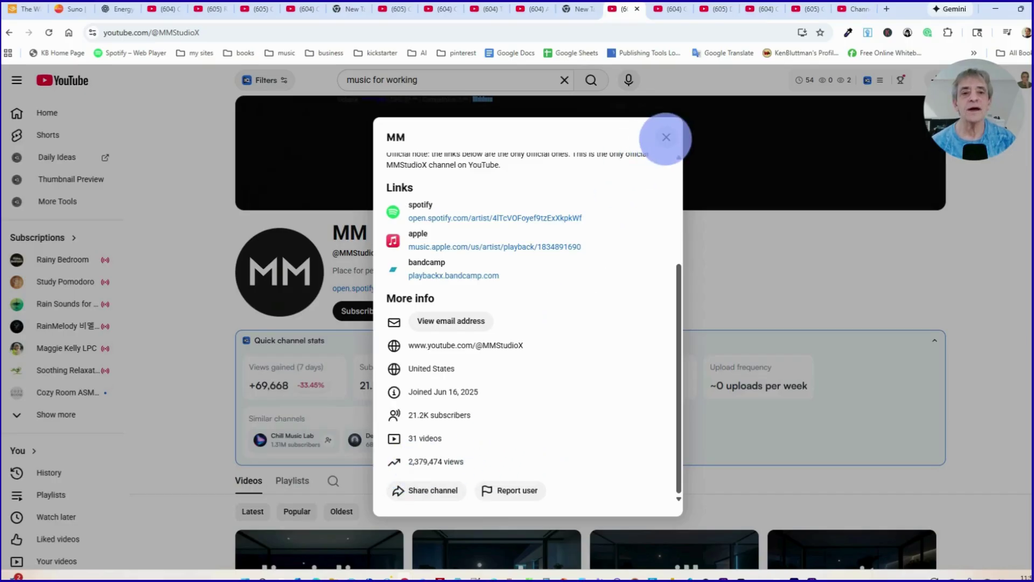
click(665, 137)
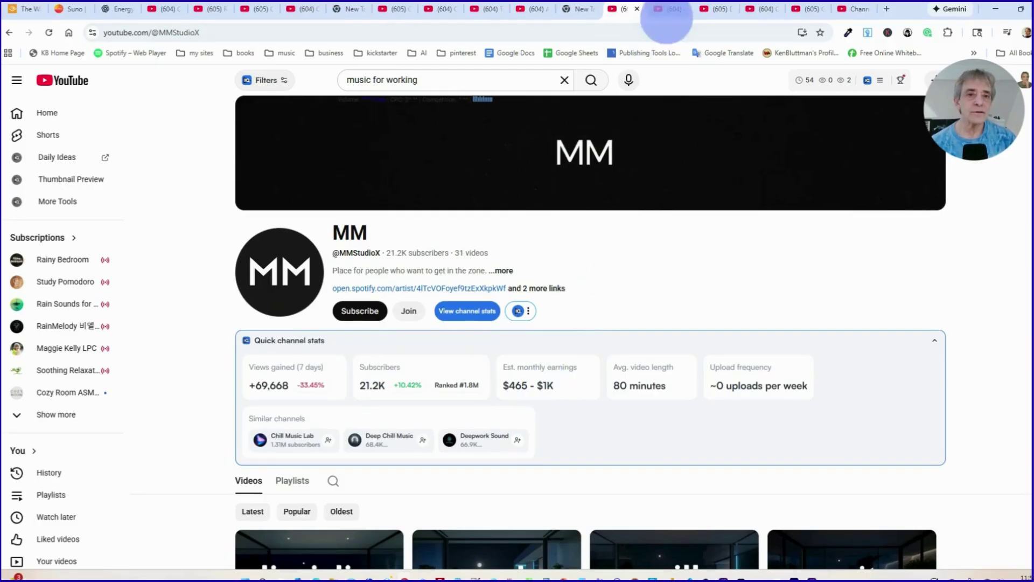
- Review the Grind & Groove channel's full description and its country, join date, subscriber, video and view figures
click(664, 9)
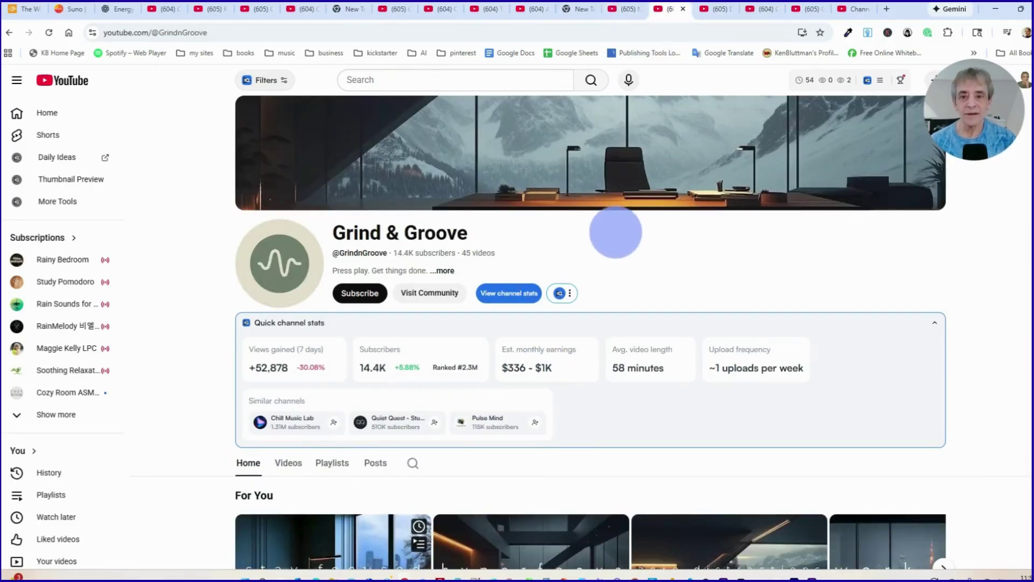
click(444, 270)
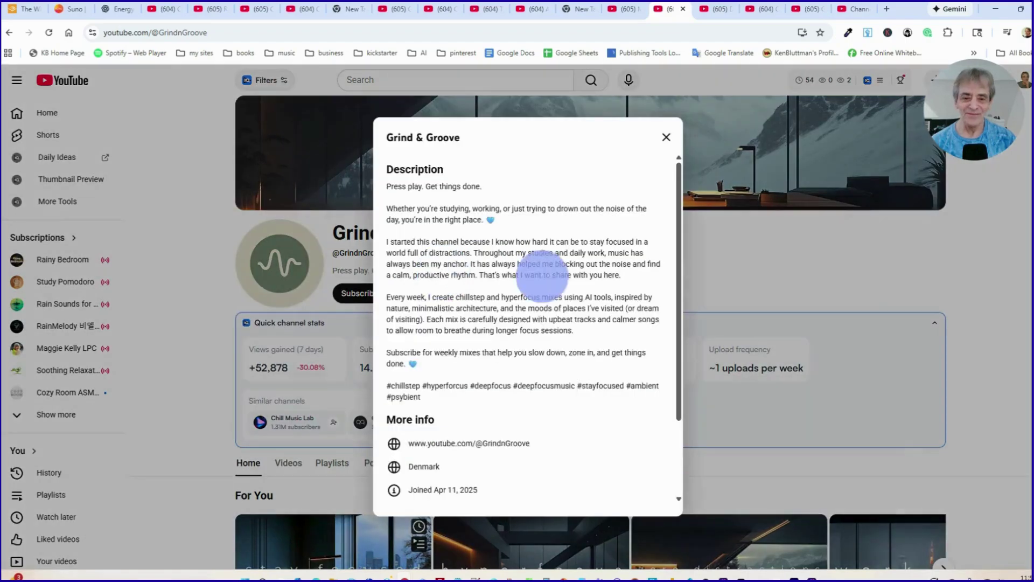
scroll(556, 386, down, 2)
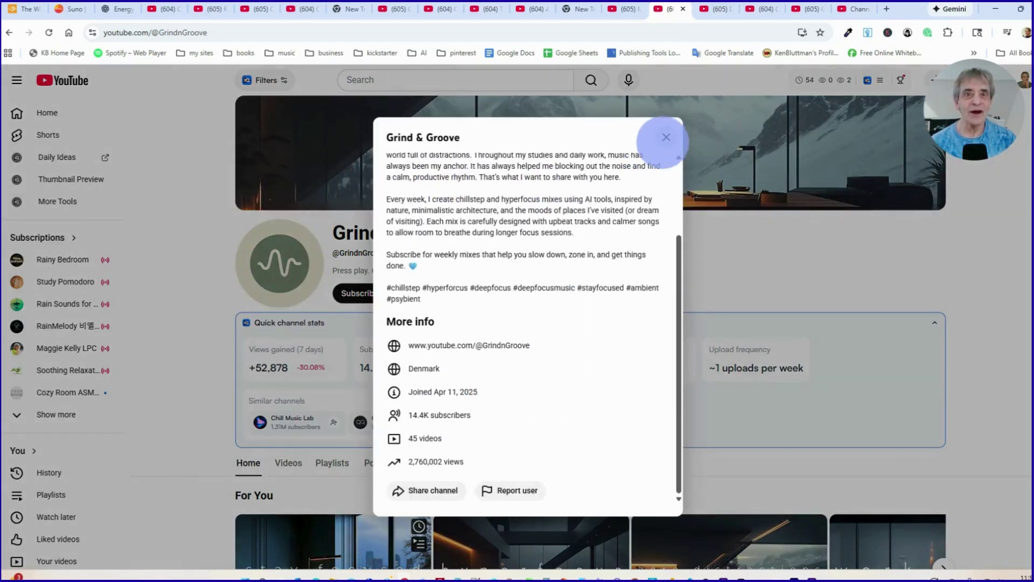
click(666, 138)
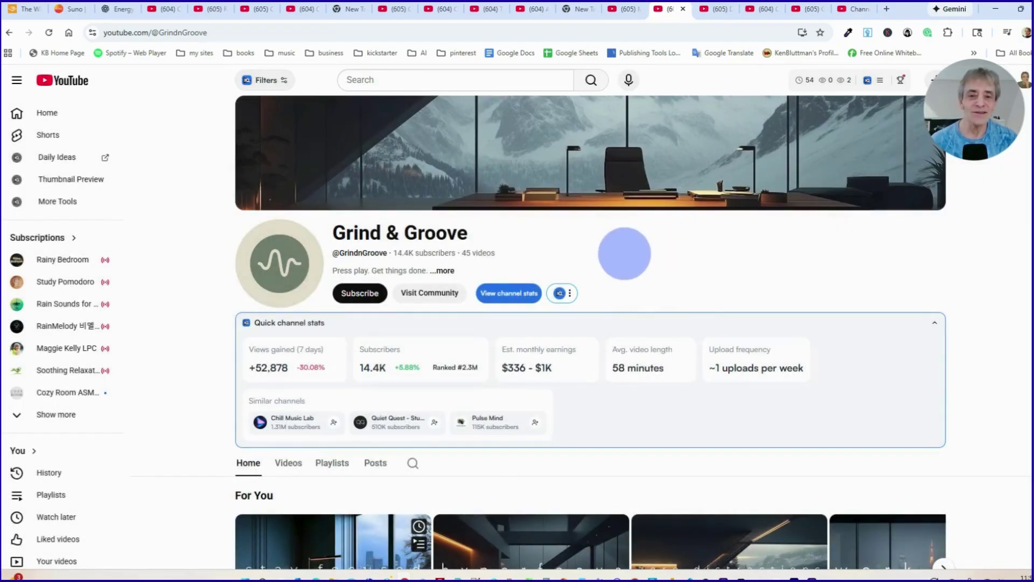